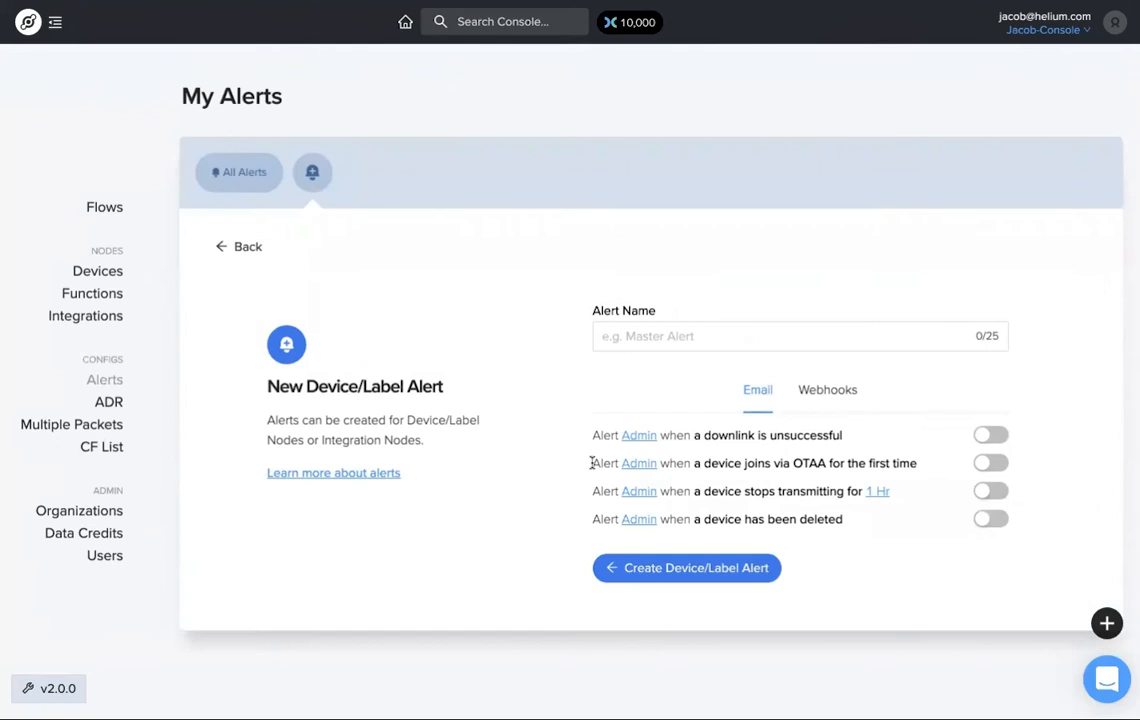
Create a Device/Label alert named "Downlink" that emails Admin when a downlink is unsuccessful
click(610, 335)
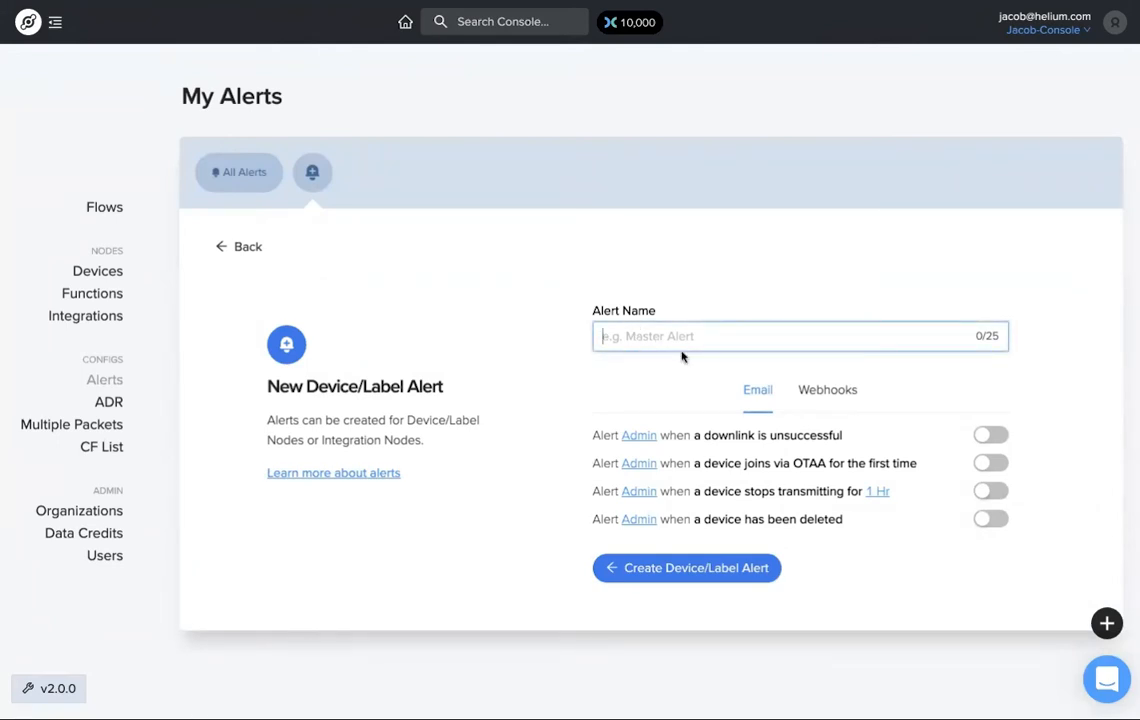
text(Downlin)
click(1005, 444)
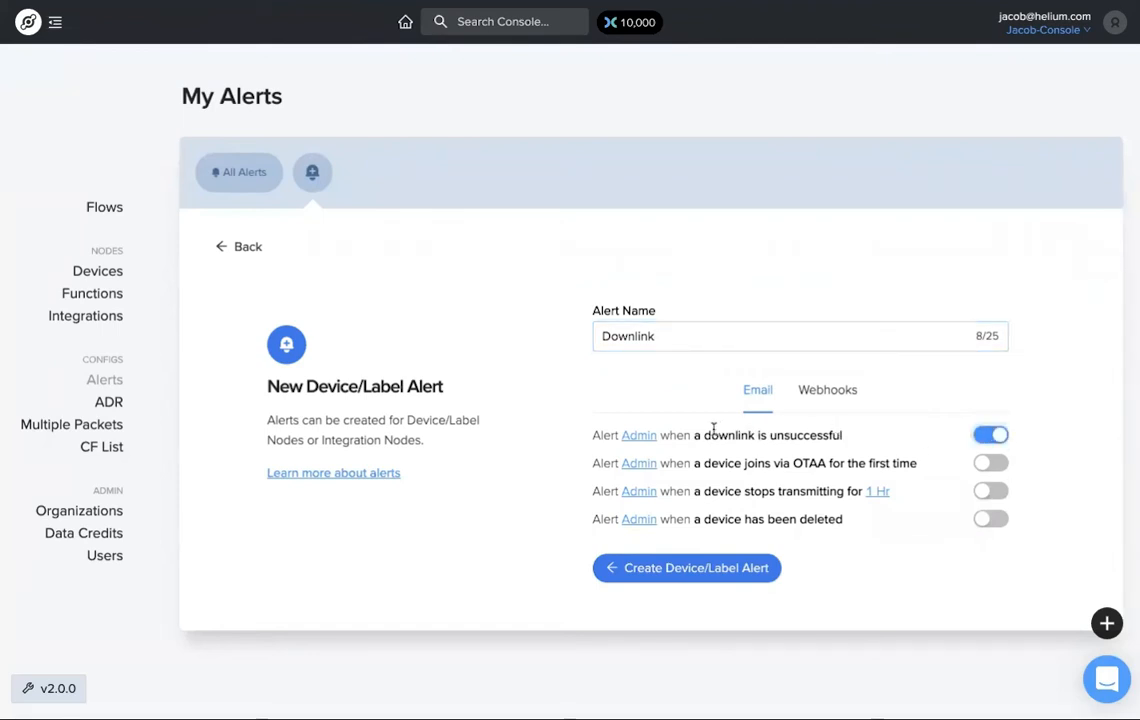
click(696, 568)
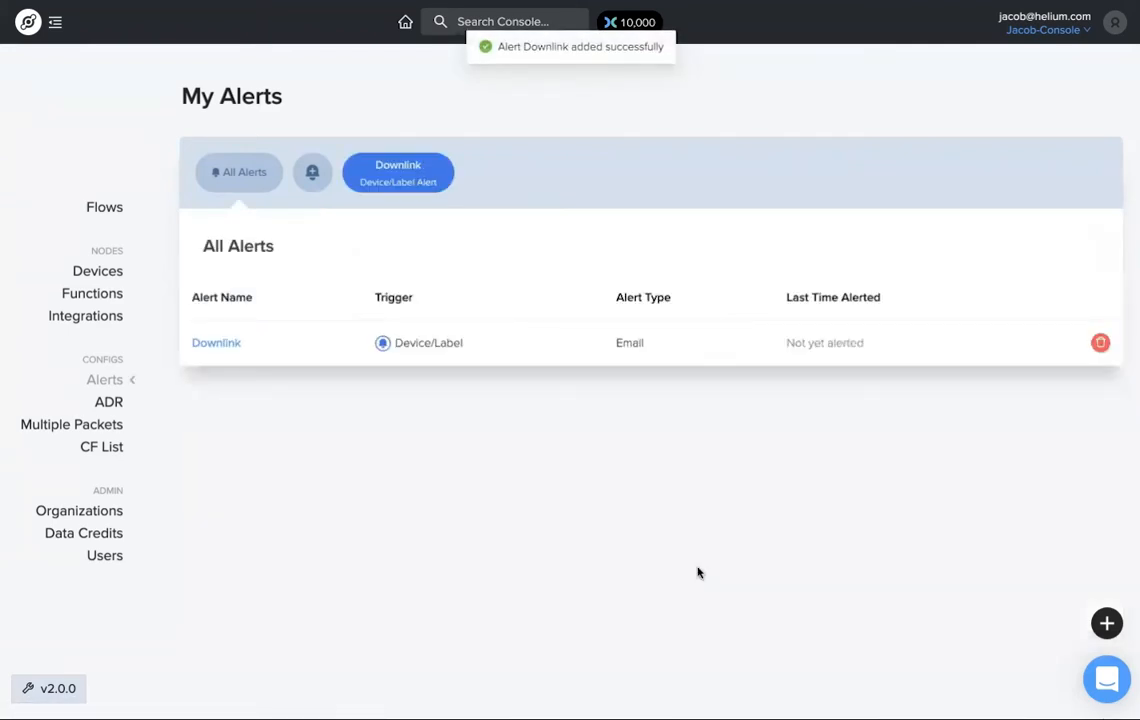
Open the alerts of the Test Device 3 node in Flows and switch its Downlink alert on and off again
click(106, 209)
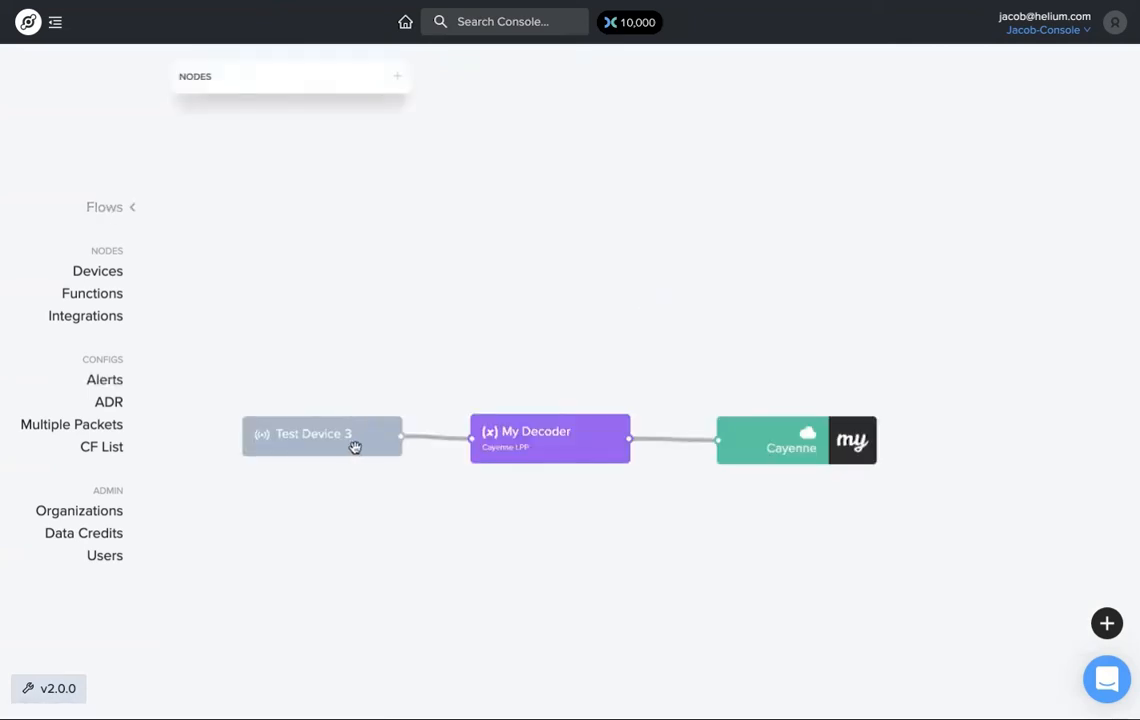
click(354, 447)
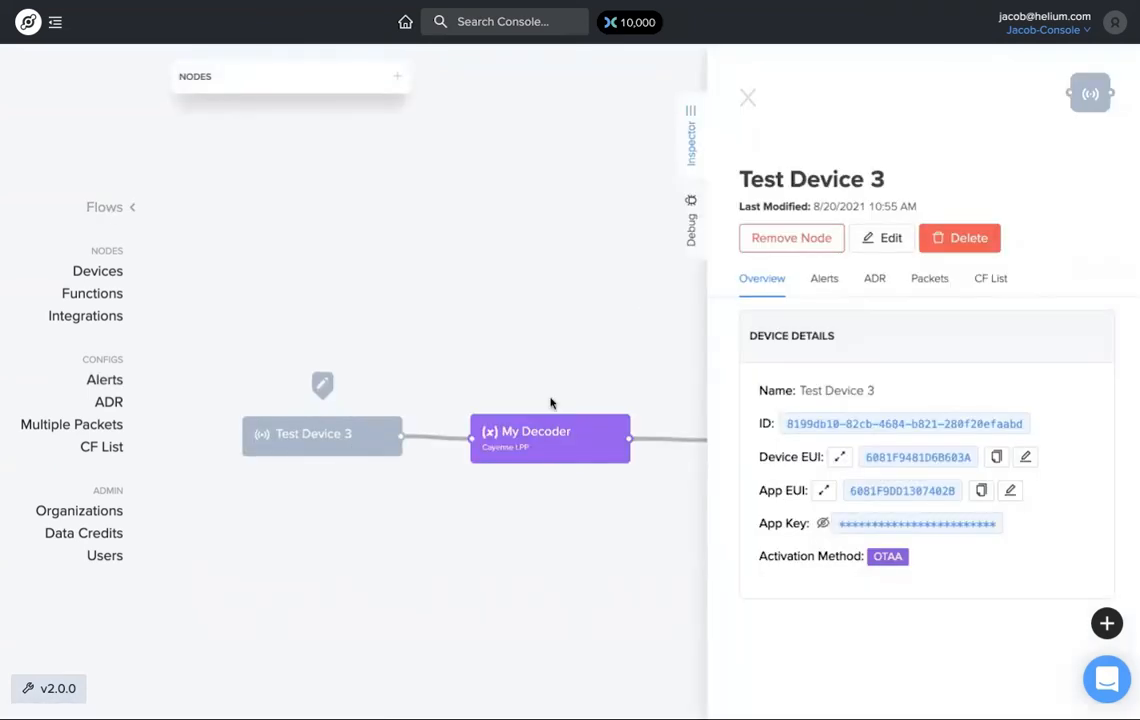
click(824, 280)
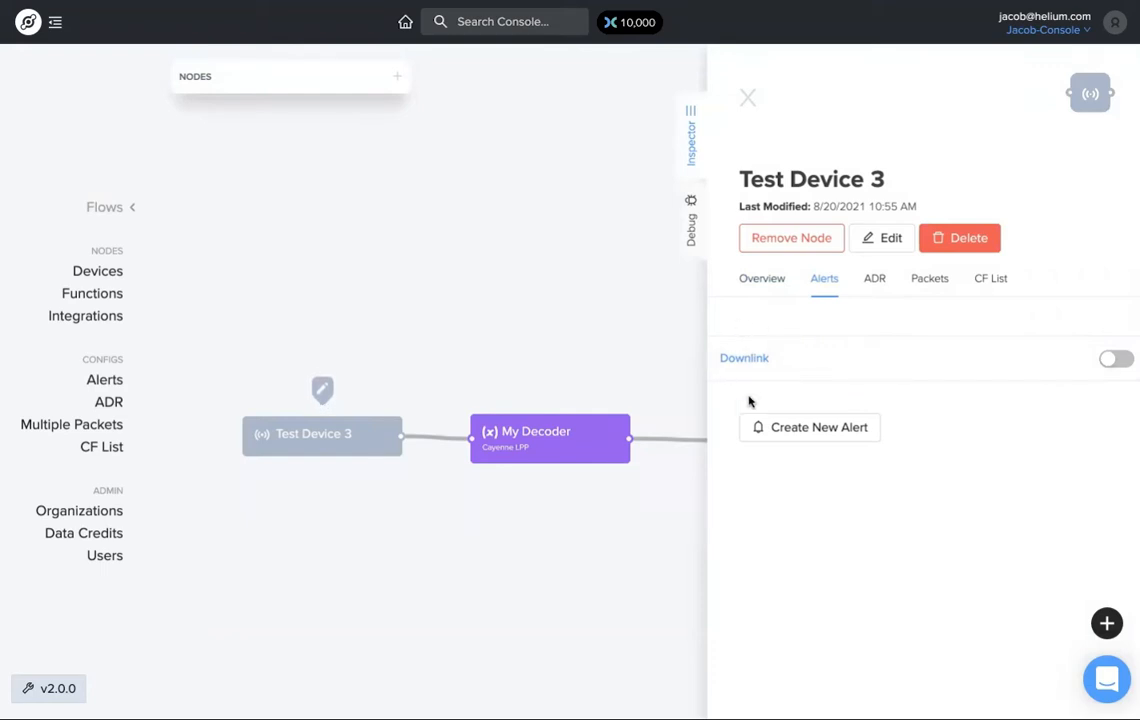
click(1115, 360)
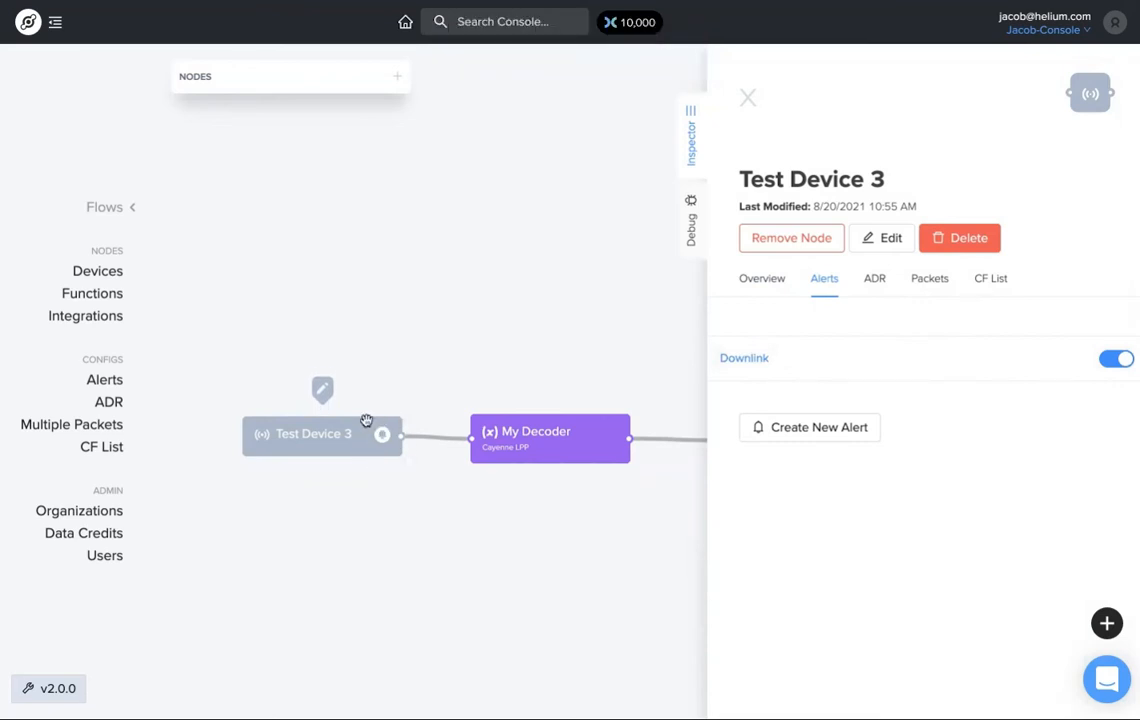
click(1114, 360)
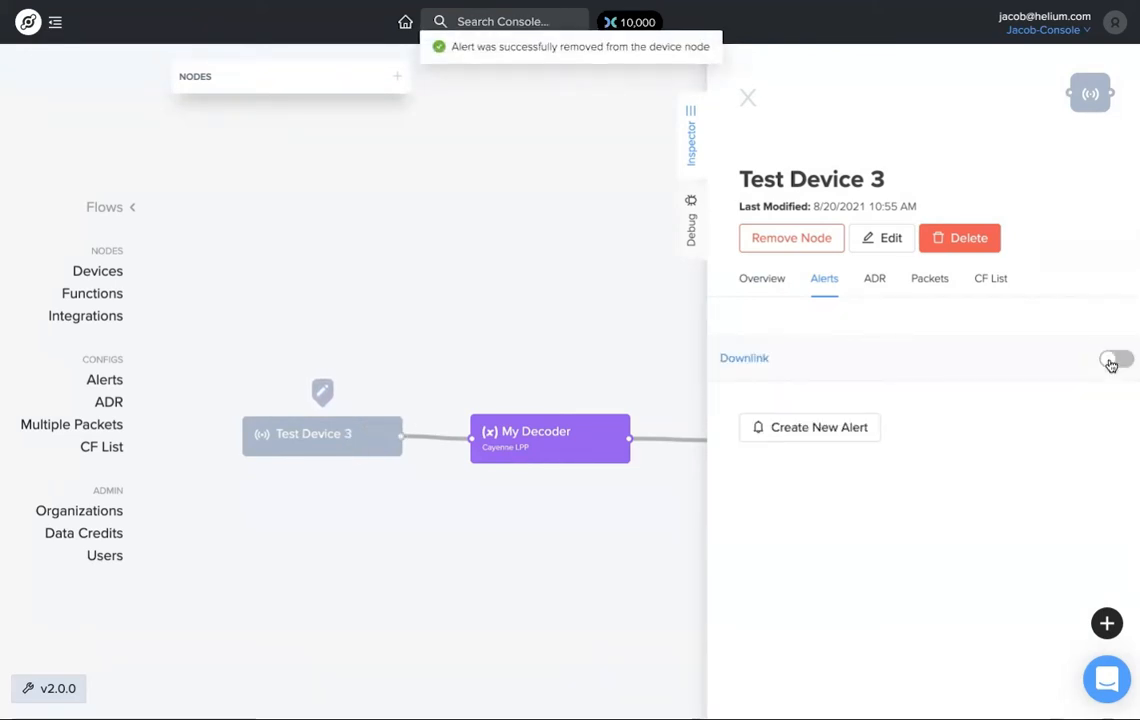
Start creating a new alert from the alerts of the Test Device 3 node
click(822, 428)
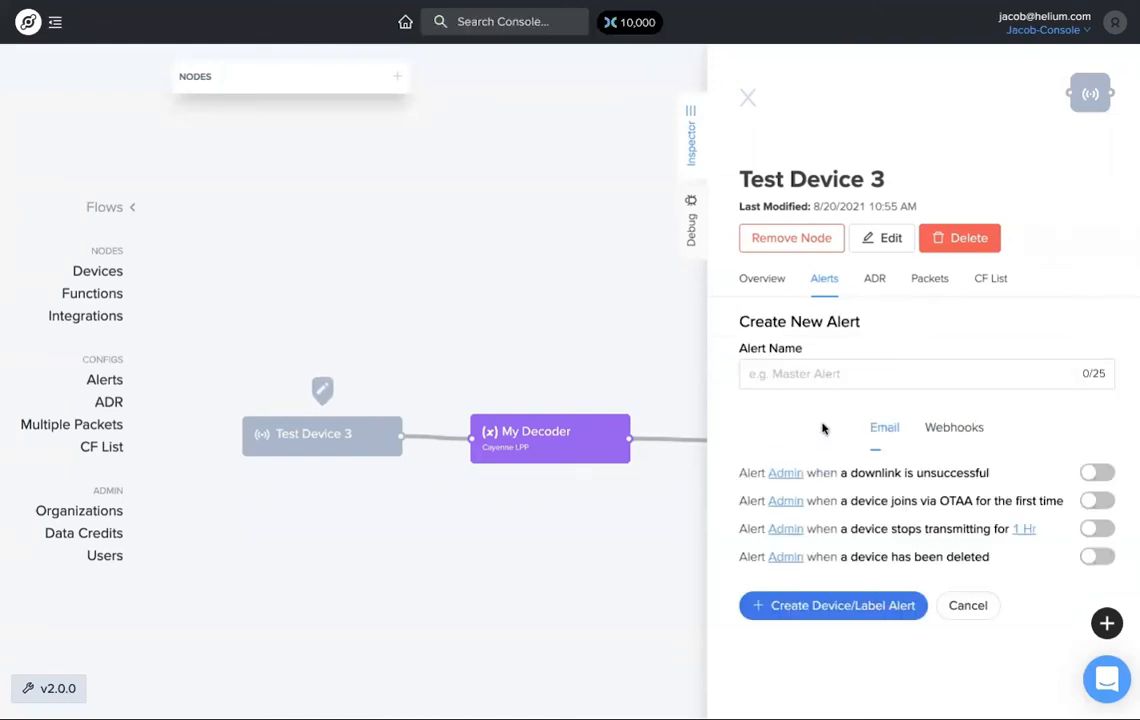
click(864, 374)
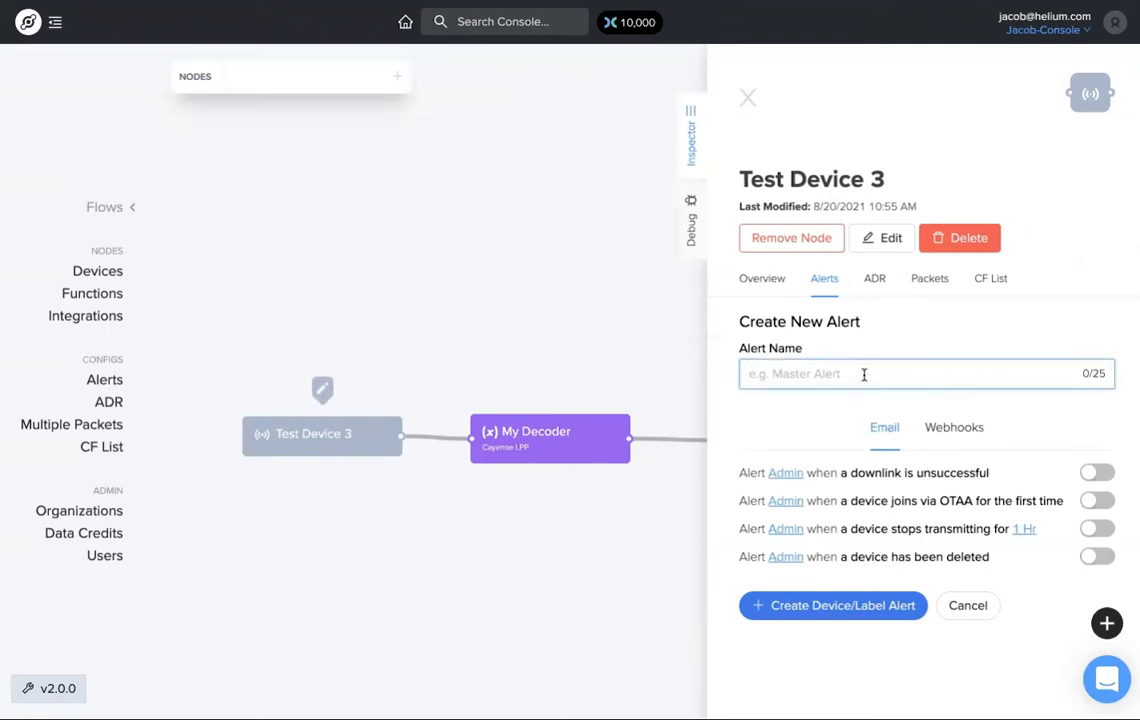
text(Device Stops Transmitting)
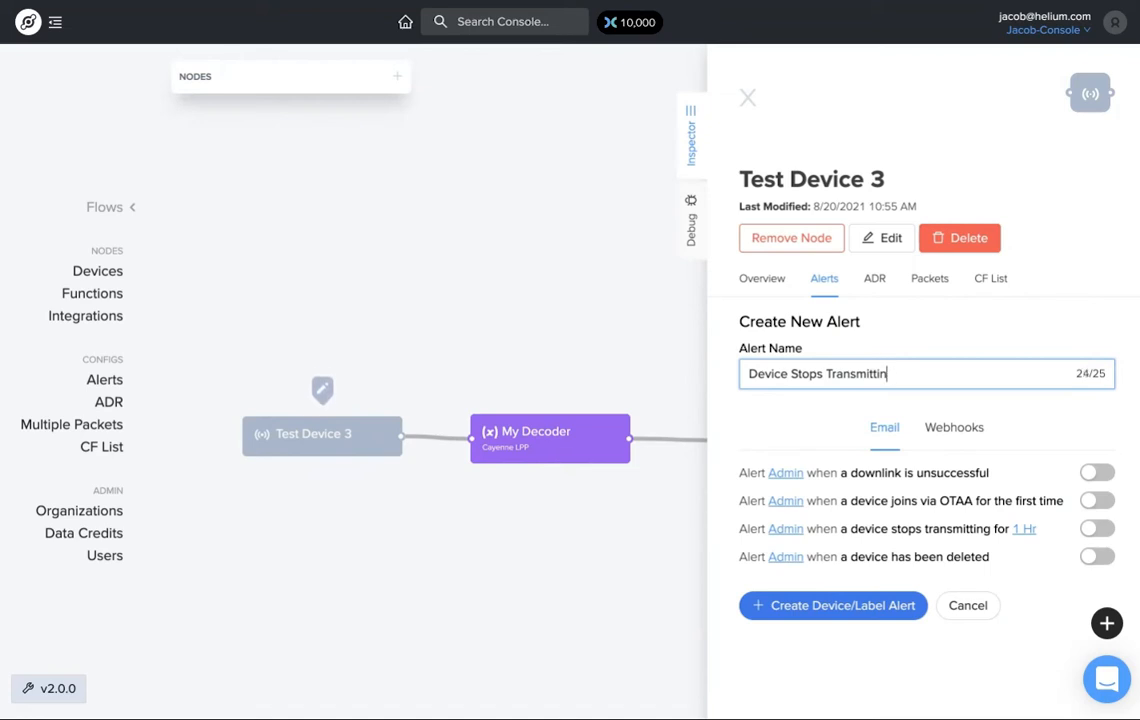
key(BackSpace)
key(BackSpace)
key(BackSpace)
key(BackSpace)
key(BackSpace)
key(BackSpace)
key(BackSpace)
key(BackSpace)
key(BackSpace)
key(BackSpace)
key(BackSpace)
key(BackSpace)
key(BackSpace)
key(BackSpace)
key(BackSpace)
key(BackSpace)
key(BackSpace)
key(BackSpace)
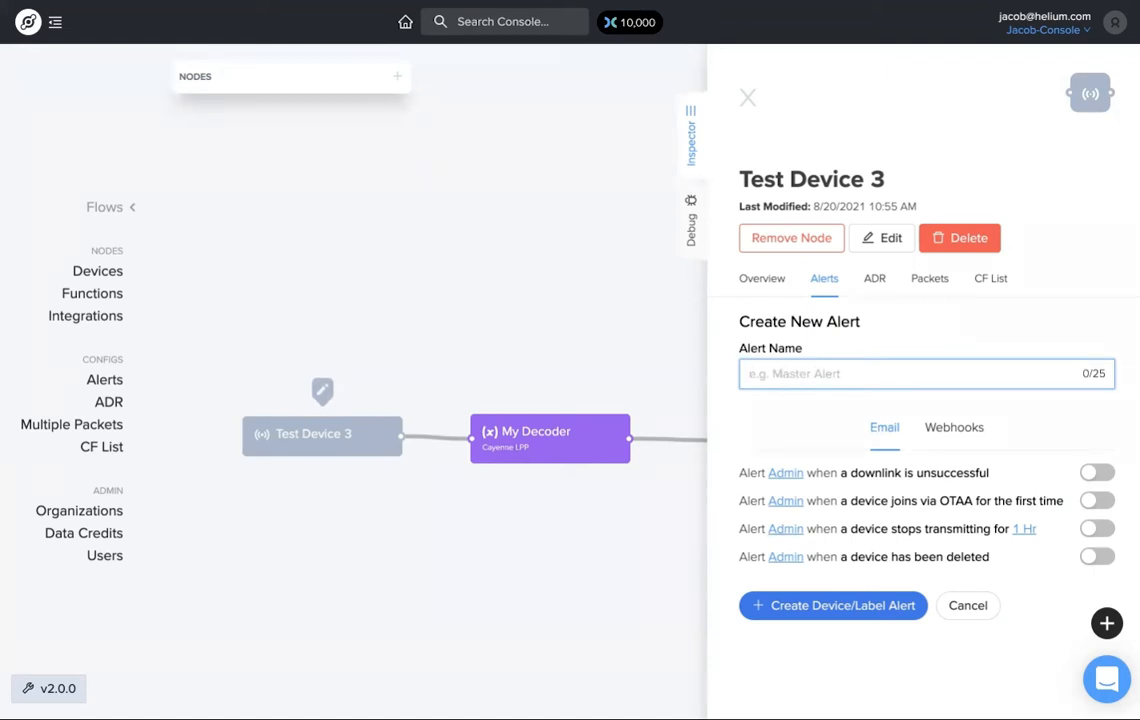
Name the alert "One Hour" and create it with an email to Admin when a device stops transmitting for 1 Hr
text(One Hour)
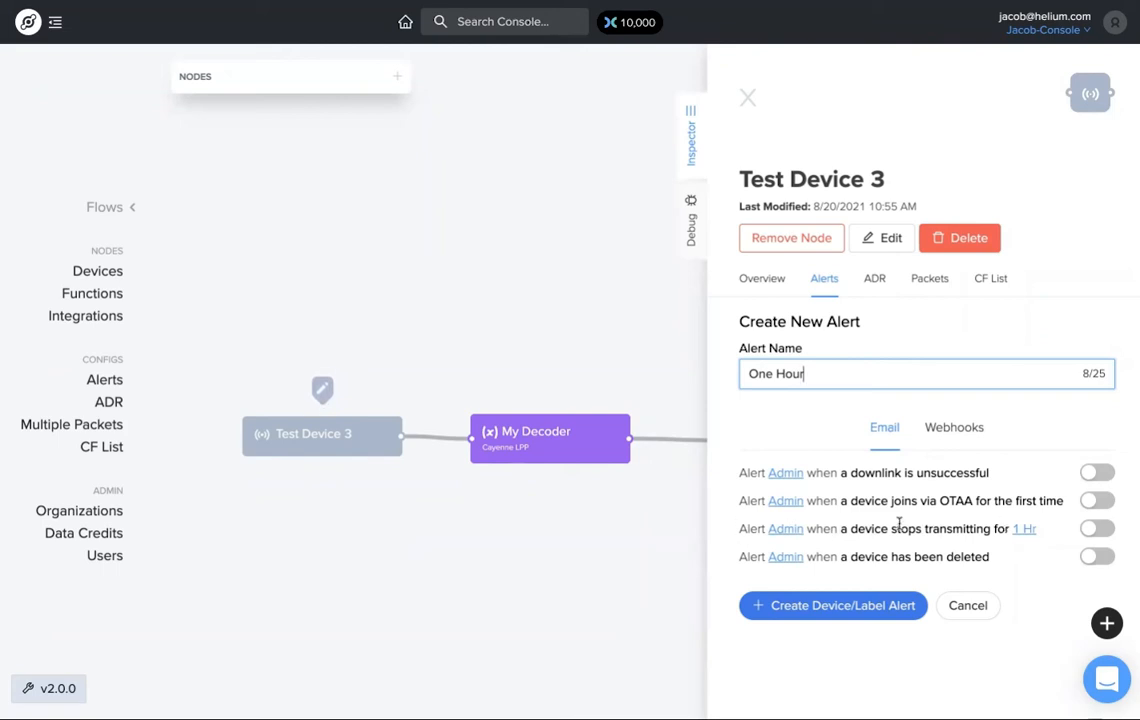
click(1105, 531)
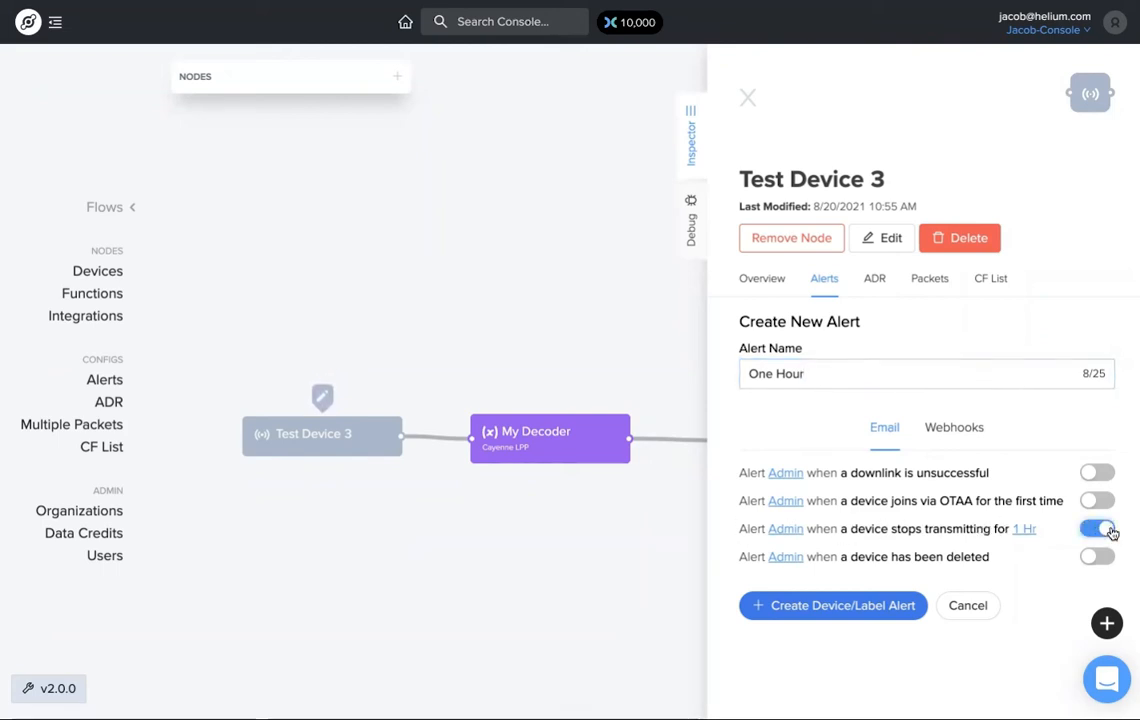
click(846, 608)
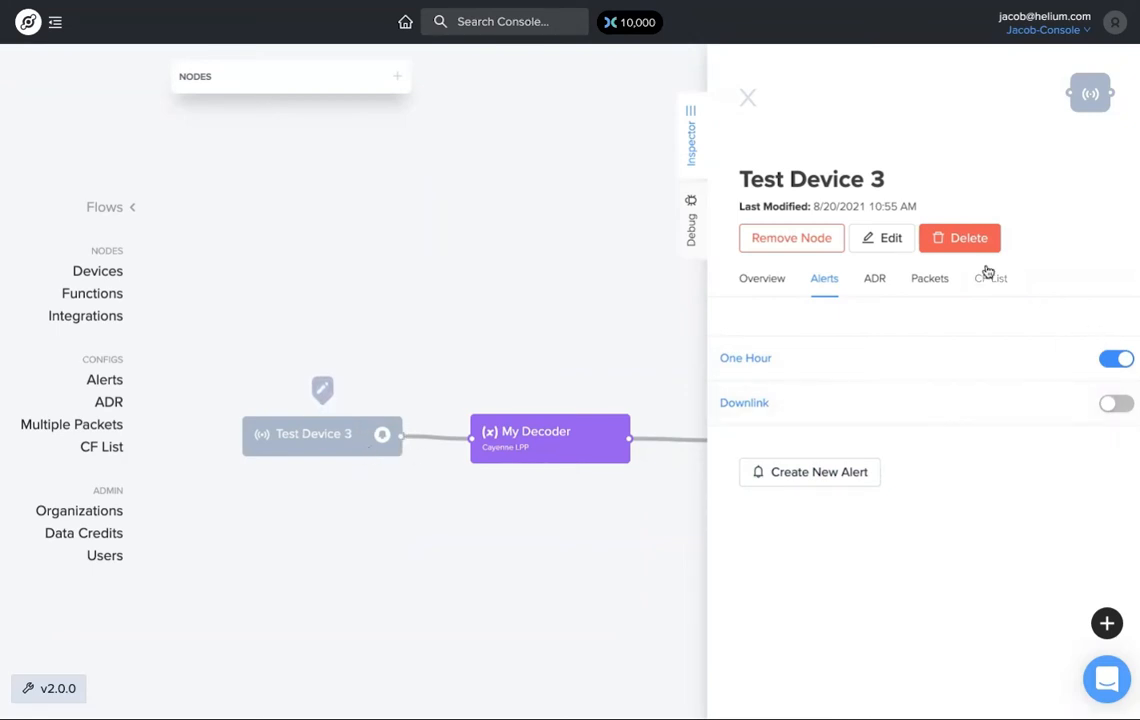
Remove the One Hour alert from the Test Device 3 node and close the node's details
click(1103, 359)
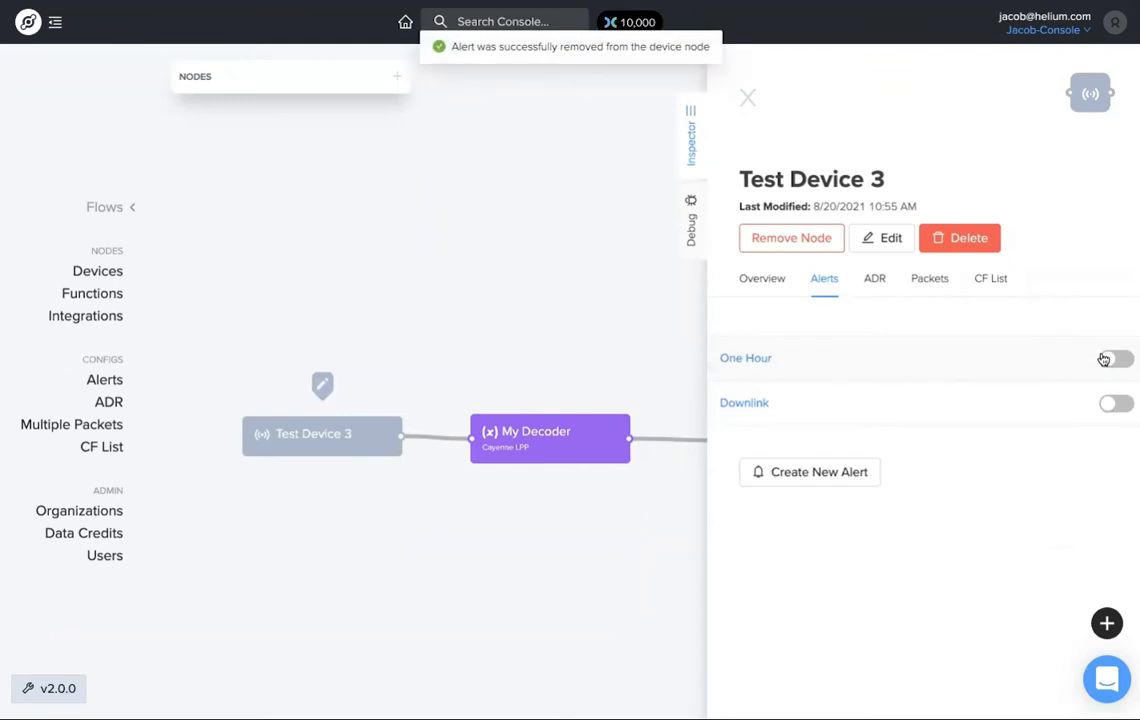
click(749, 97)
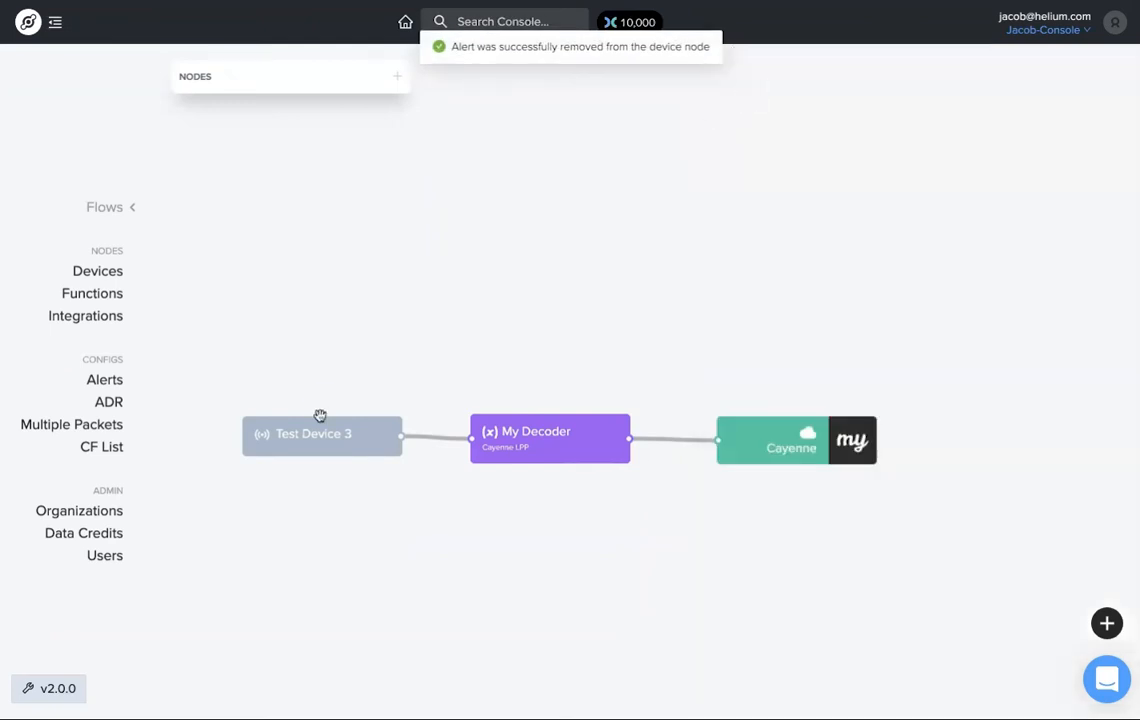
Create an Integration alert named "First Packet" that emails Admin when an integration receives the first packet
click(106, 384)
click(312, 172)
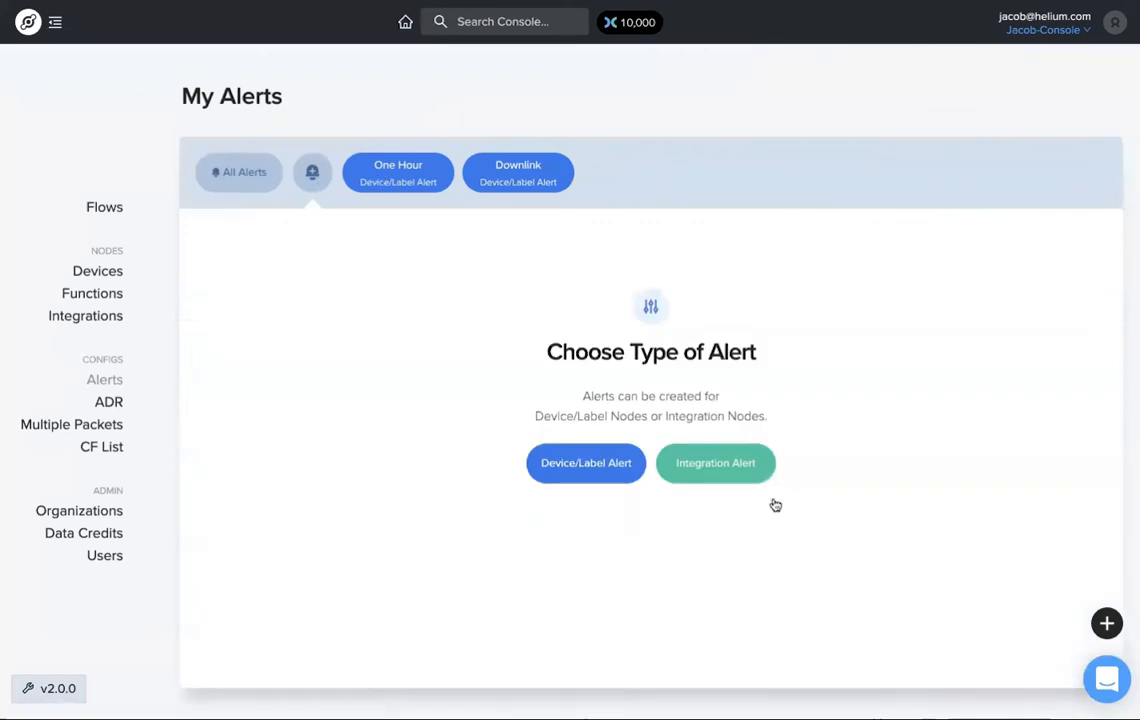
click(716, 463)
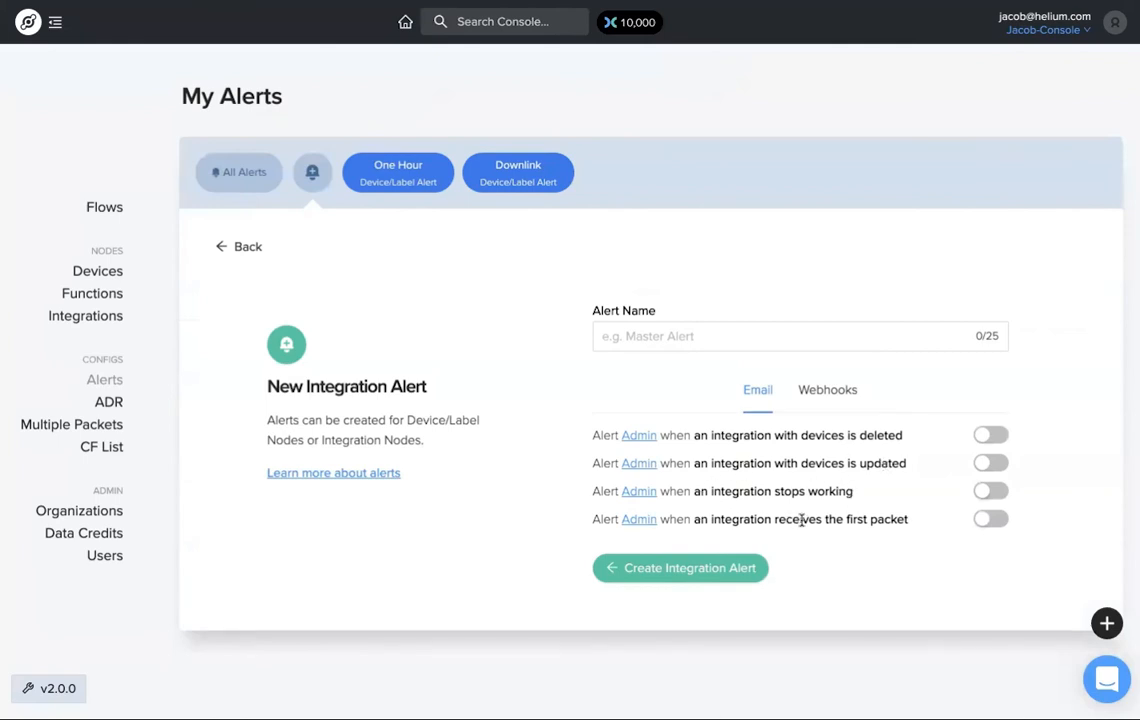
click(667, 335)
text(First Packet)
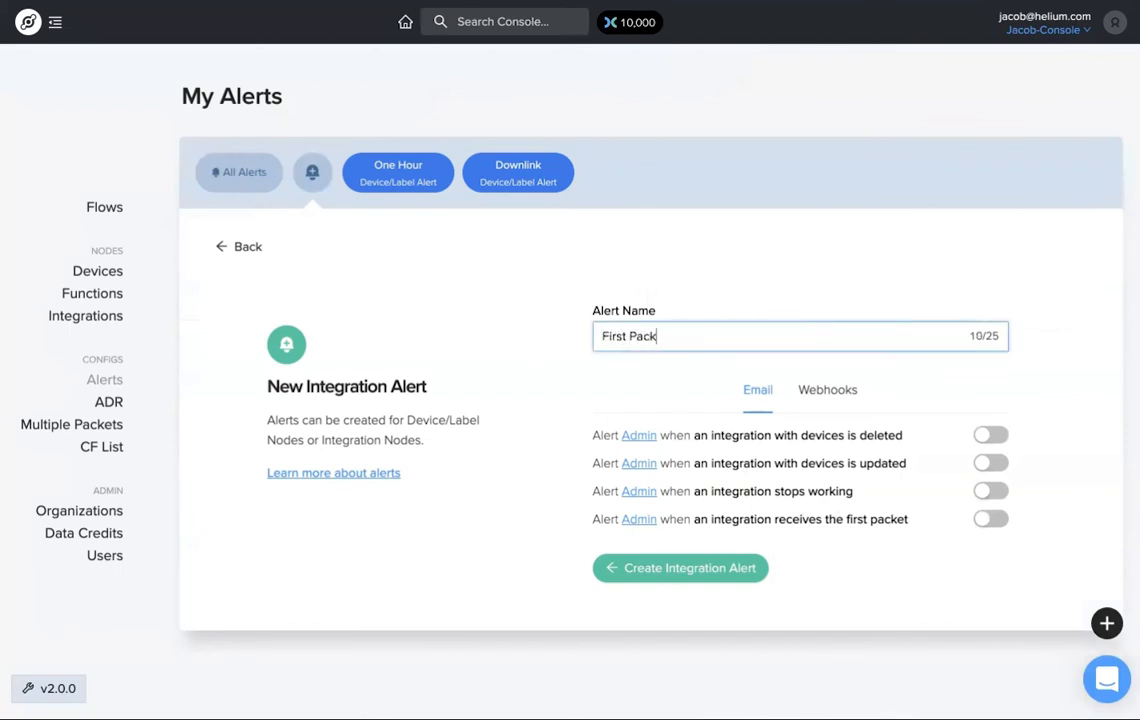
click(990, 519)
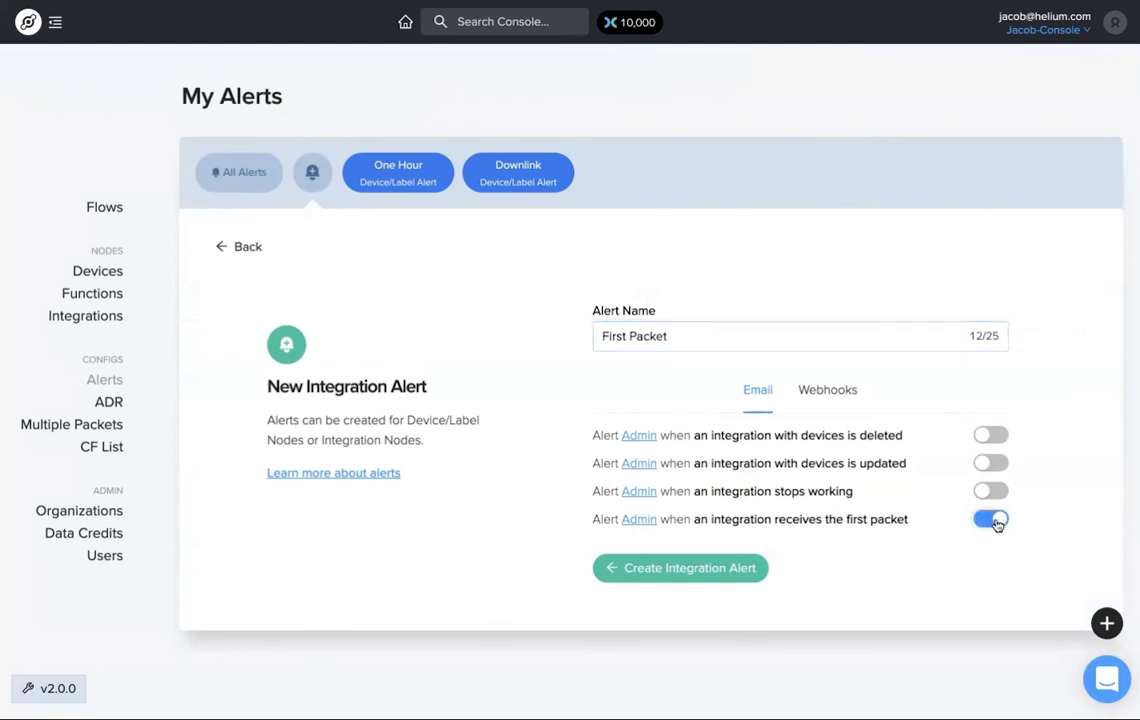
click(667, 572)
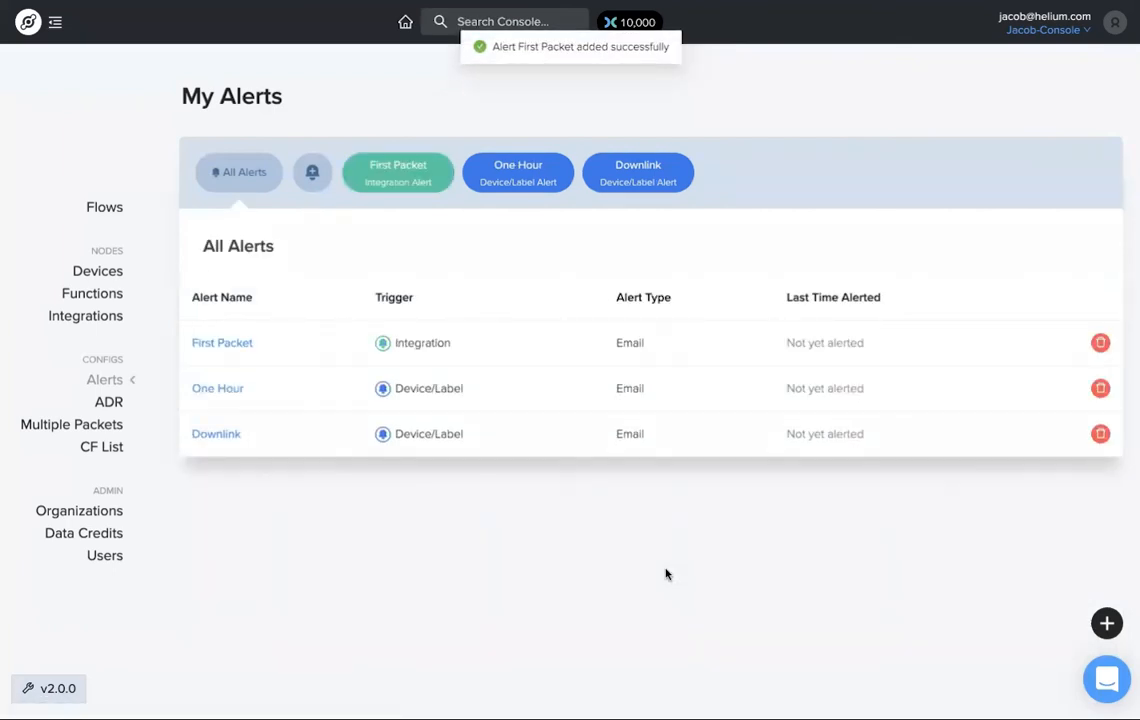
Enable the First Packet alert on the Cayenne integration node in Flows and close the node's details
click(106, 212)
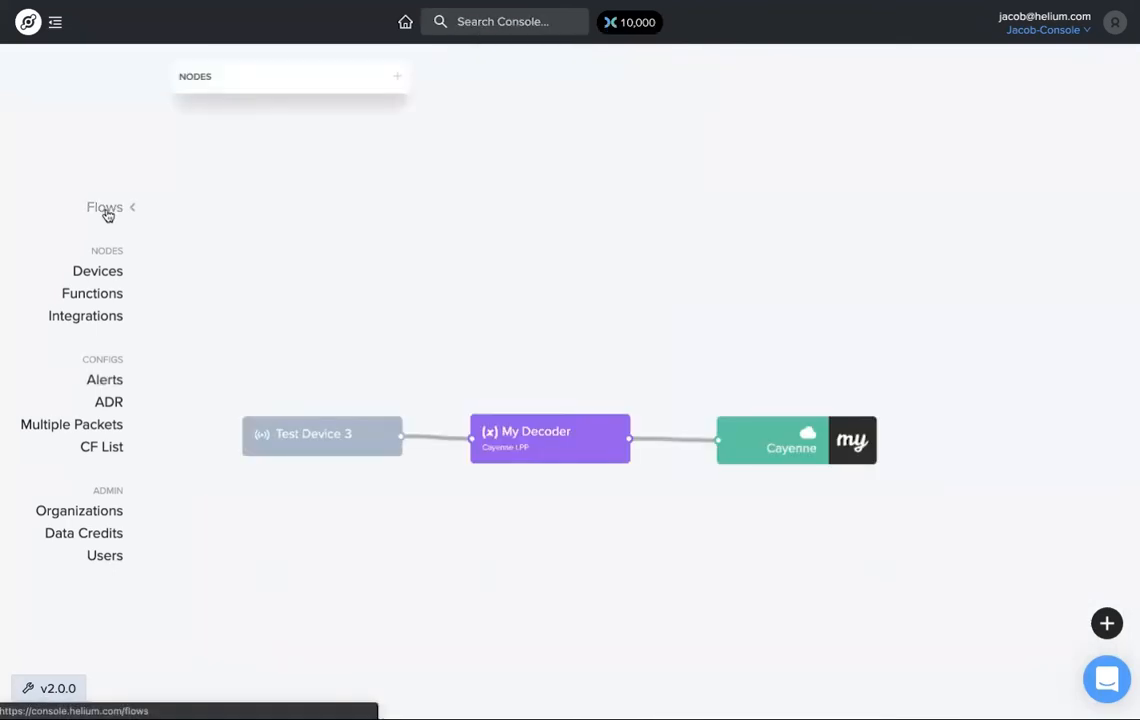
click(787, 441)
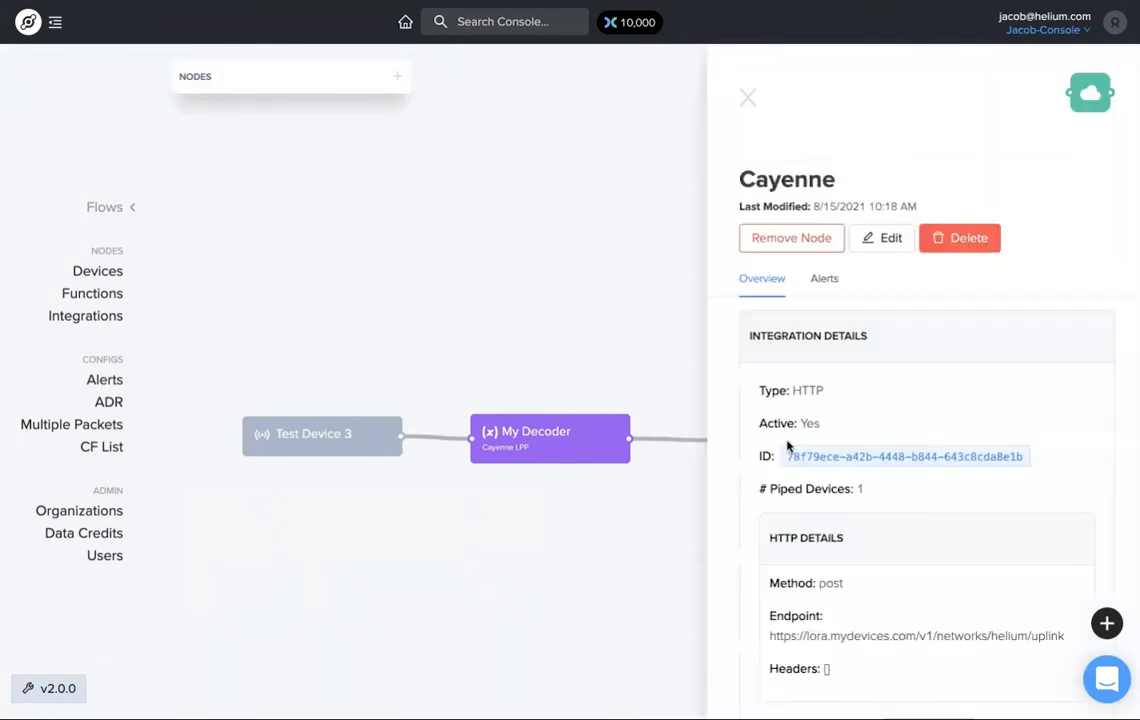
click(826, 283)
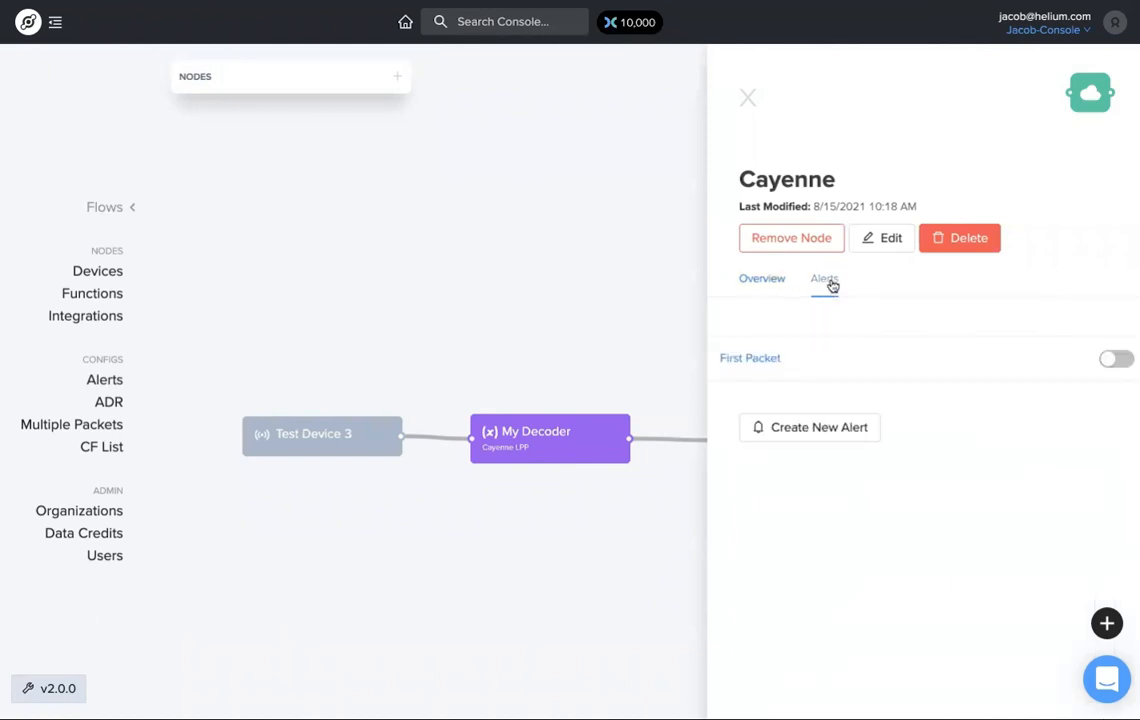
click(1116, 360)
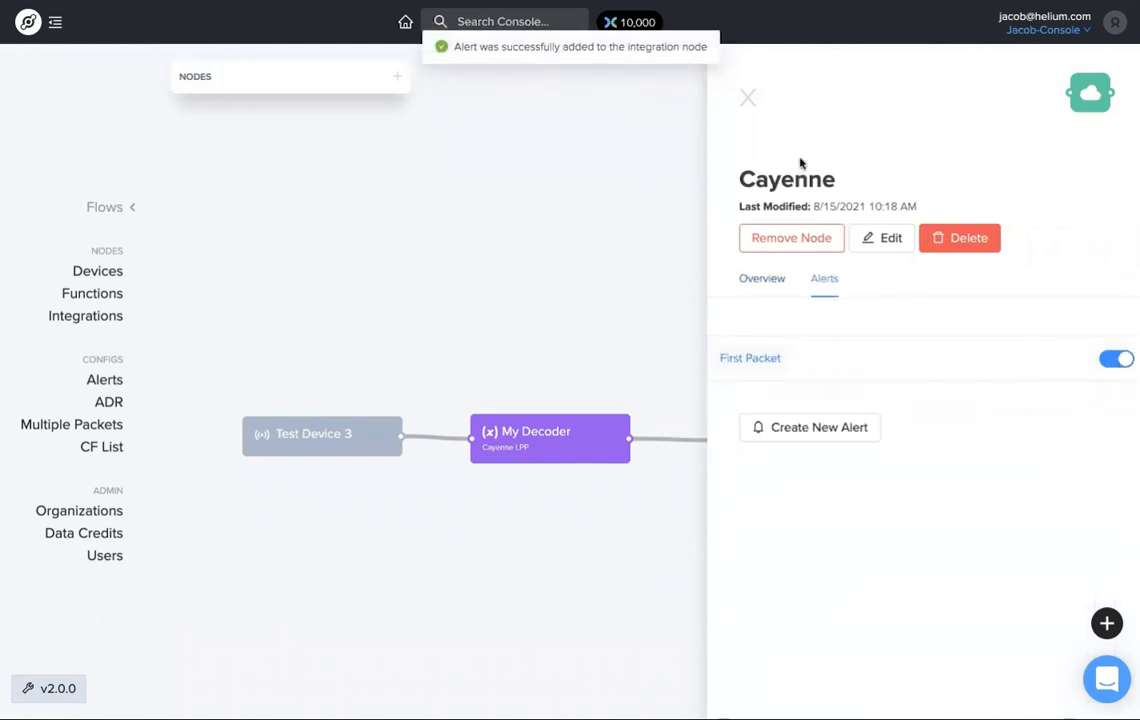
click(750, 100)
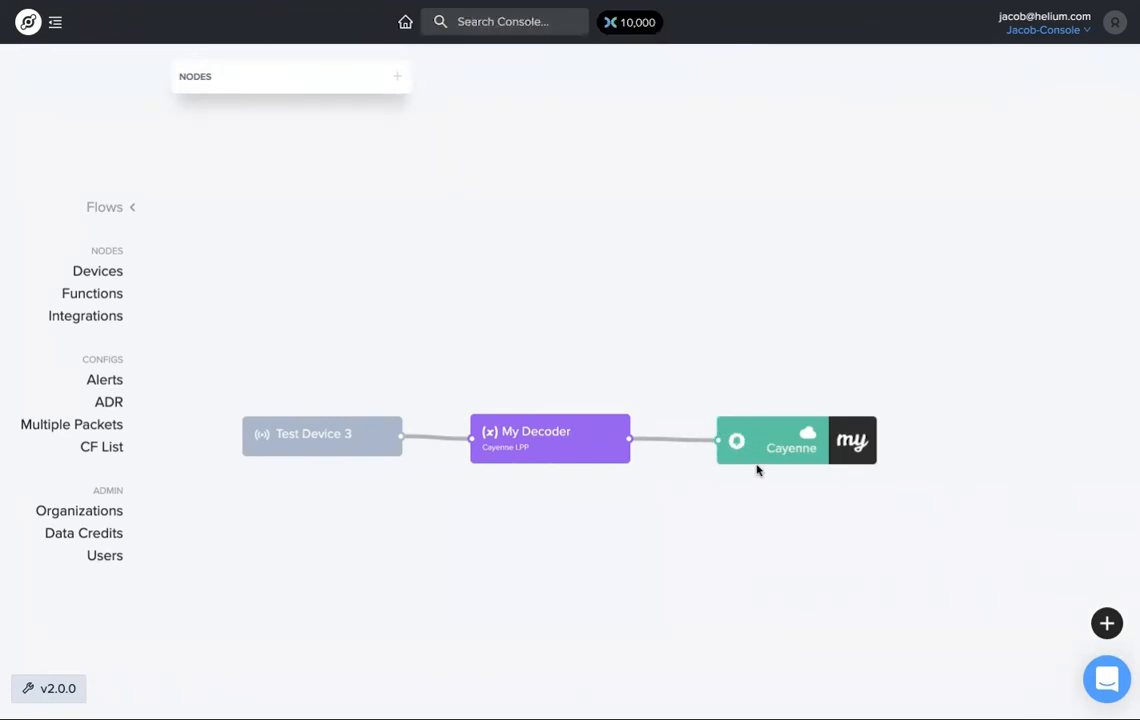
Return to the alerts overview and open the alert type choice for a new alert
click(105, 379)
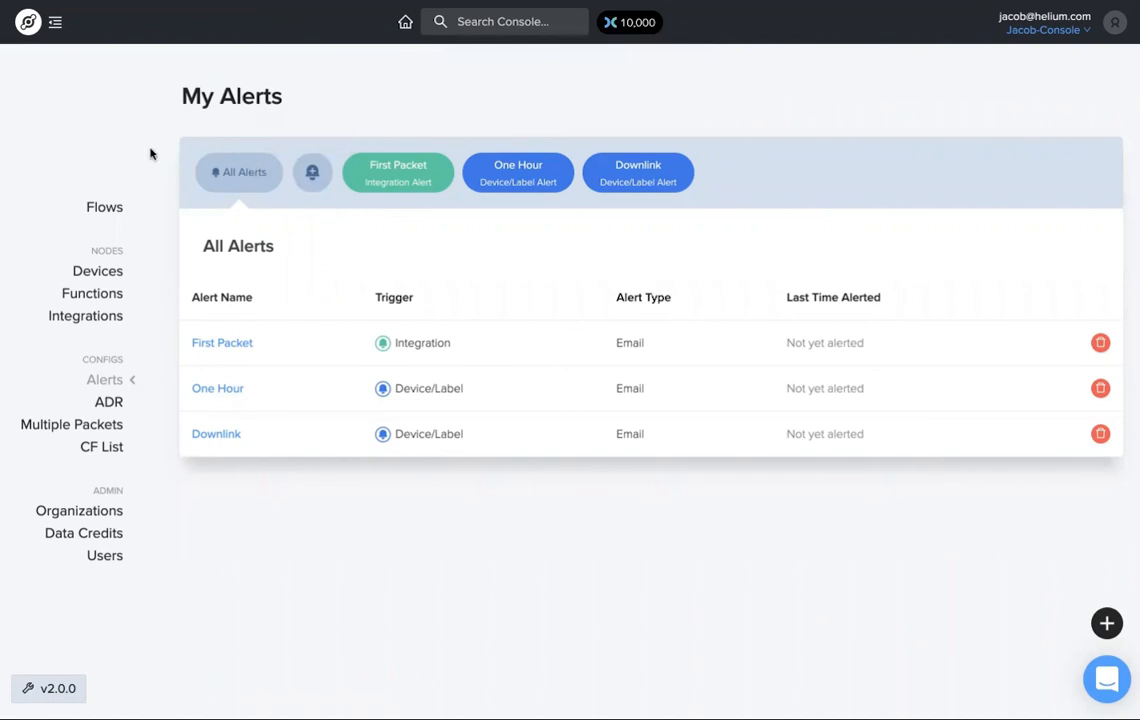
click(309, 176)
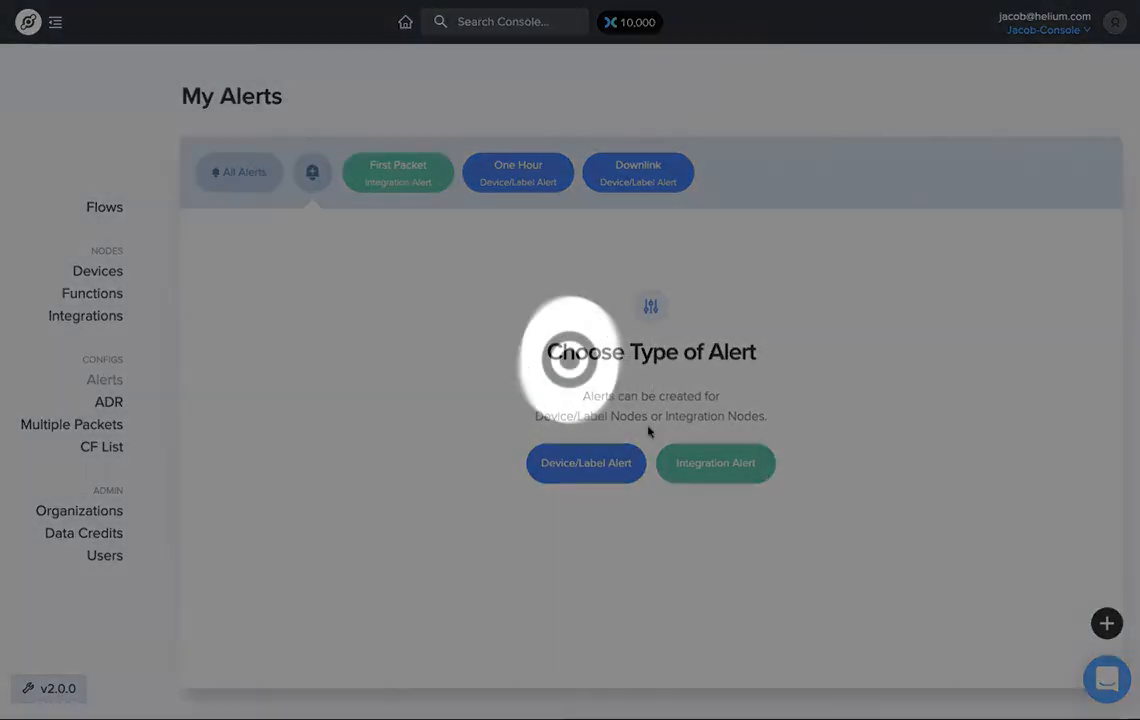